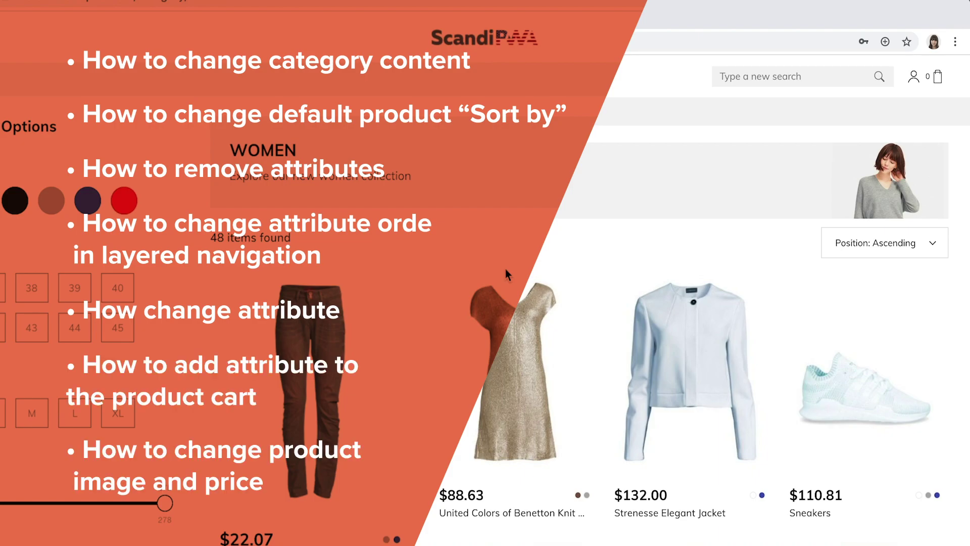
Set the Women category's default product listing sort to Price
{"action": "left_click", "coordinate": [503, 272]}
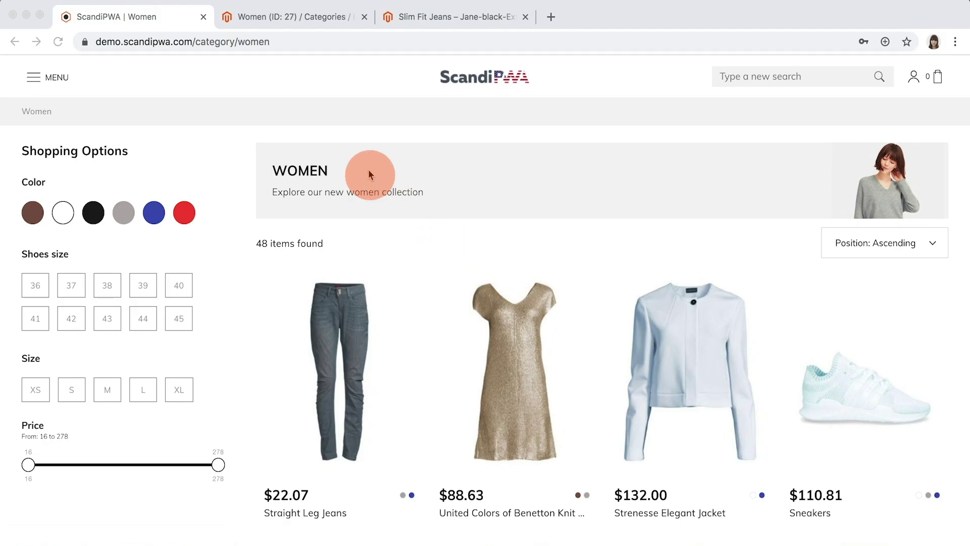
{"action": "left_click", "coordinate": [310, 20]}
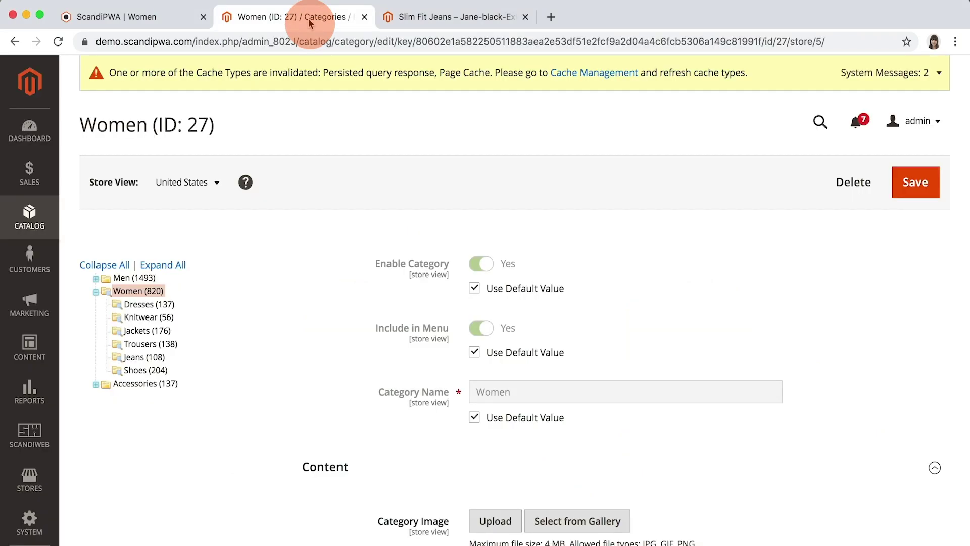
{"action": "scroll", "coordinate": [596, 265], "scroll_direction": "down", "scroll_amount": 10}
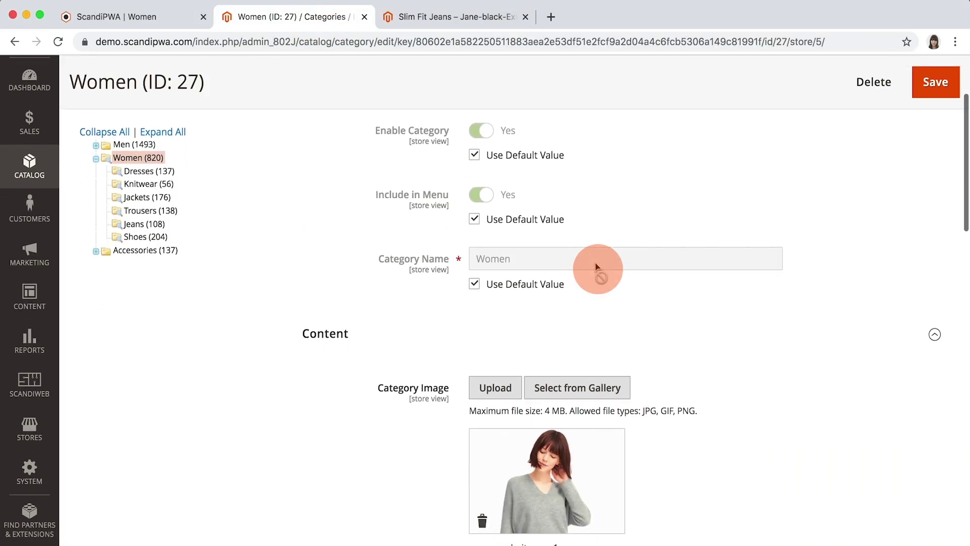
{"action": "scroll", "coordinate": [596, 268], "scroll_direction": "down", "scroll_amount": 7}
{"action": "left_click", "coordinate": [510, 471]}
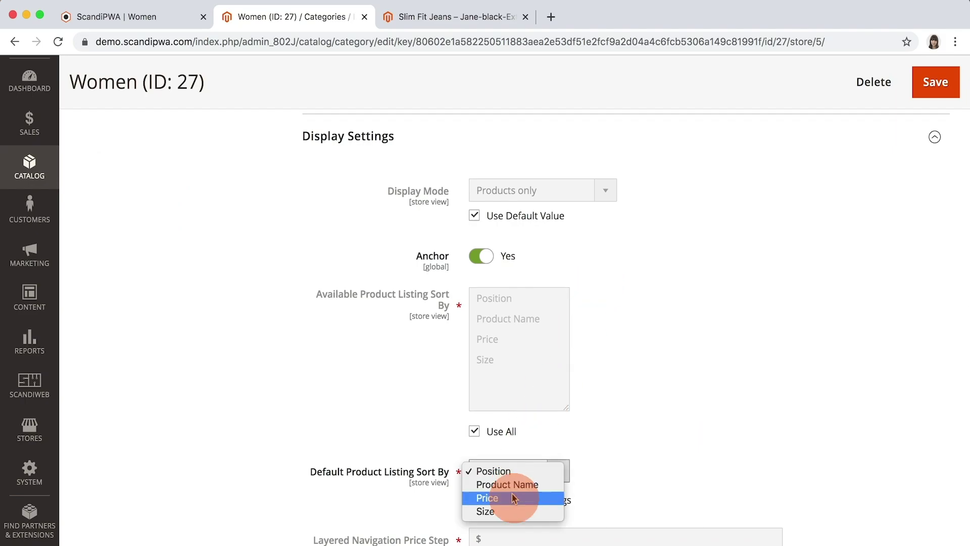
{"action": "left_click", "coordinate": [500, 497]}
{"action": "scroll", "coordinate": [651, 267], "scroll_direction": "up", "scroll_amount": 7}
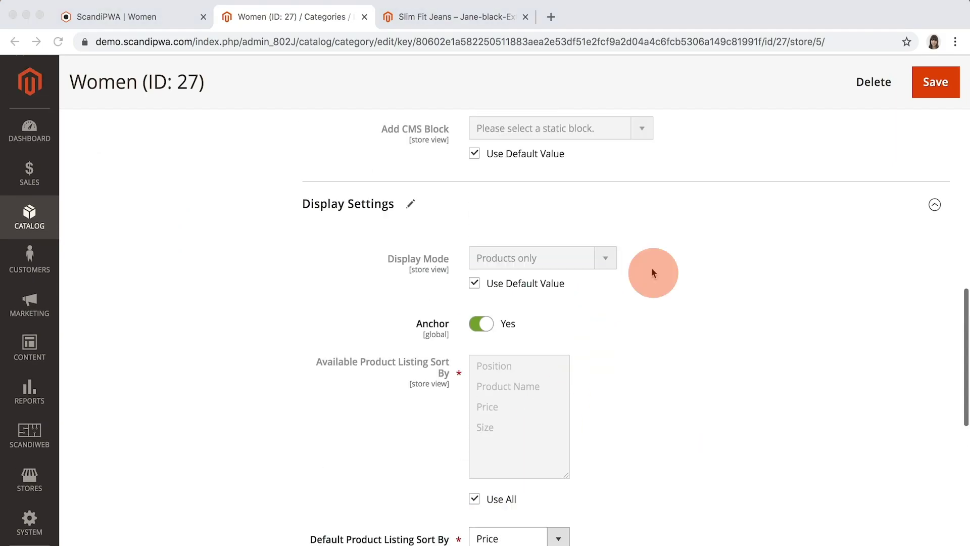
{"action": "scroll", "coordinate": [652, 273], "scroll_direction": "up", "scroll_amount": 4}
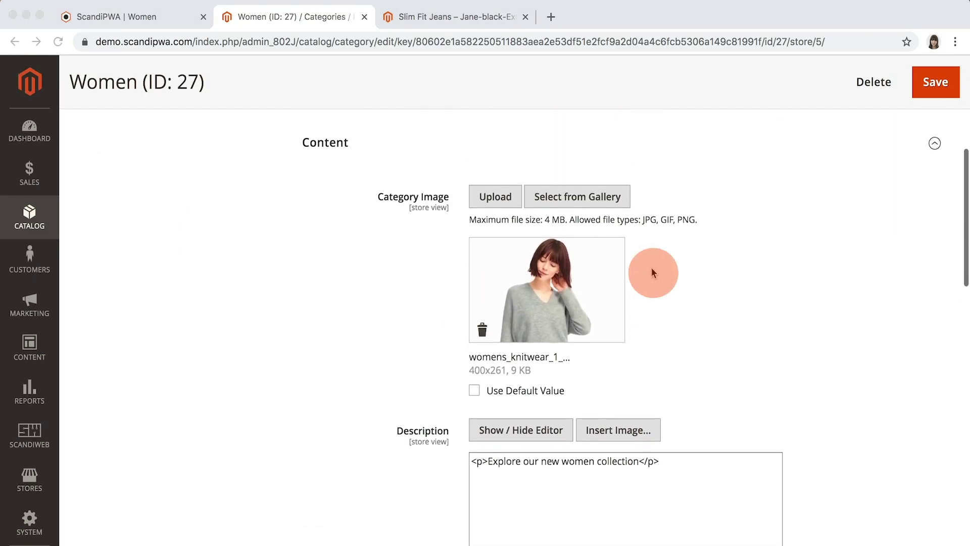
Remove the category image, replace the description with 'Summer collecting from the best designers', and save
{"action": "left_click", "coordinate": [482, 329]}
{"action": "scroll", "coordinate": [594, 385], "scroll_direction": "down", "scroll_amount": 2}
{"action": "left_click_drag", "start_coordinate": [640, 322], "coordinate": [488, 321]}
{"action": "type", "text": "Summer collecting from the best designers"}
{"action": "key", "text": "BackSpace"}
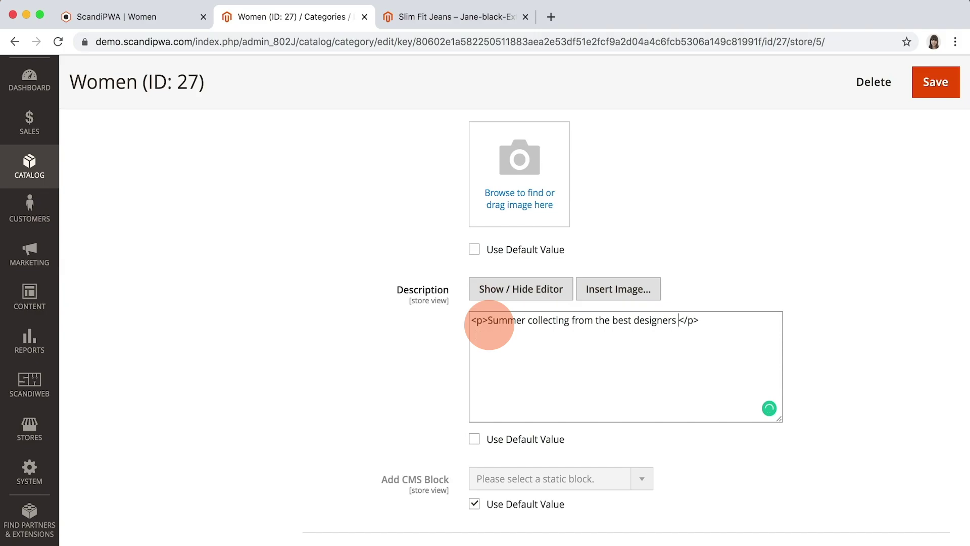
{"action": "left_click", "coordinate": [929, 75]}
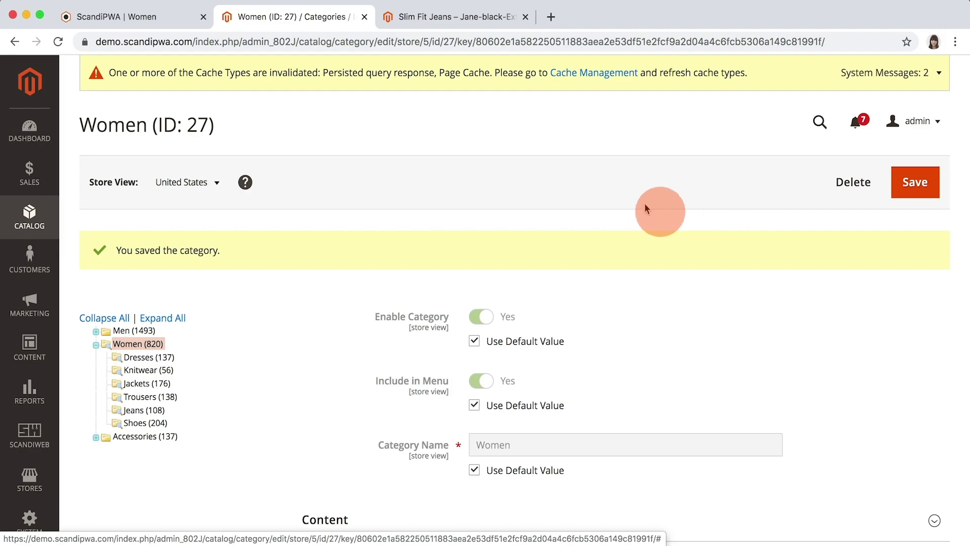
Reload the storefront Women page to check the summer description and Price sorting, then go back to admin
{"action": "left_click", "coordinate": [171, 20]}
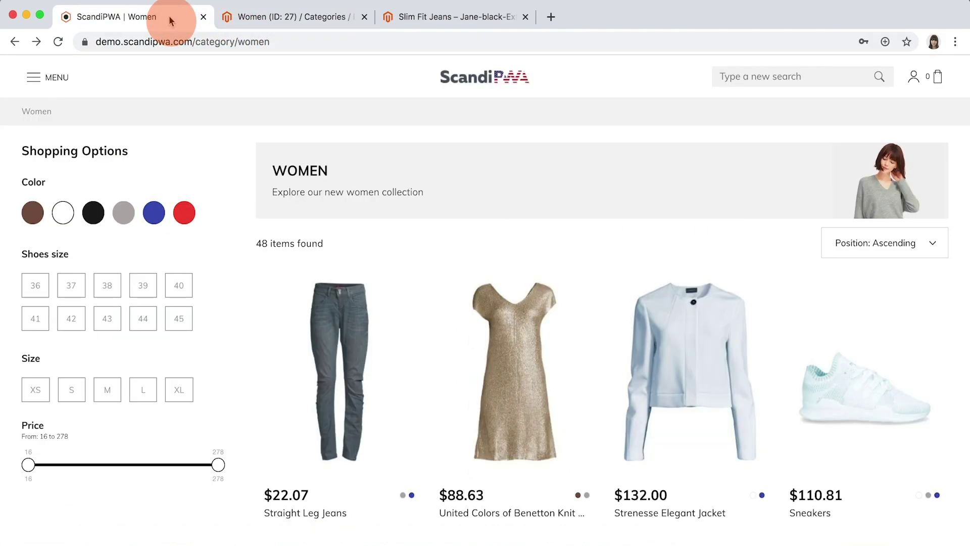
{"action": "key", "text": "super+r"}
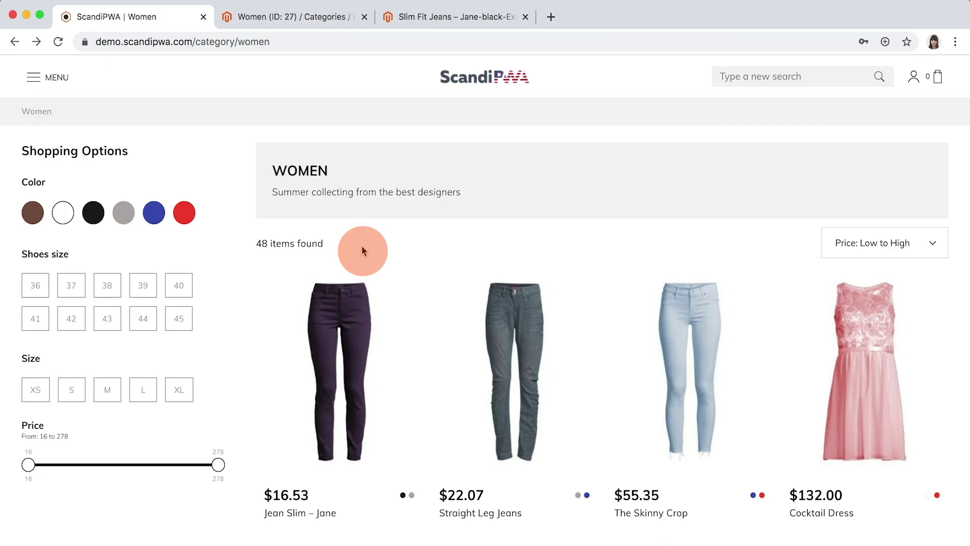
{"action": "left_click", "coordinate": [252, 19]}
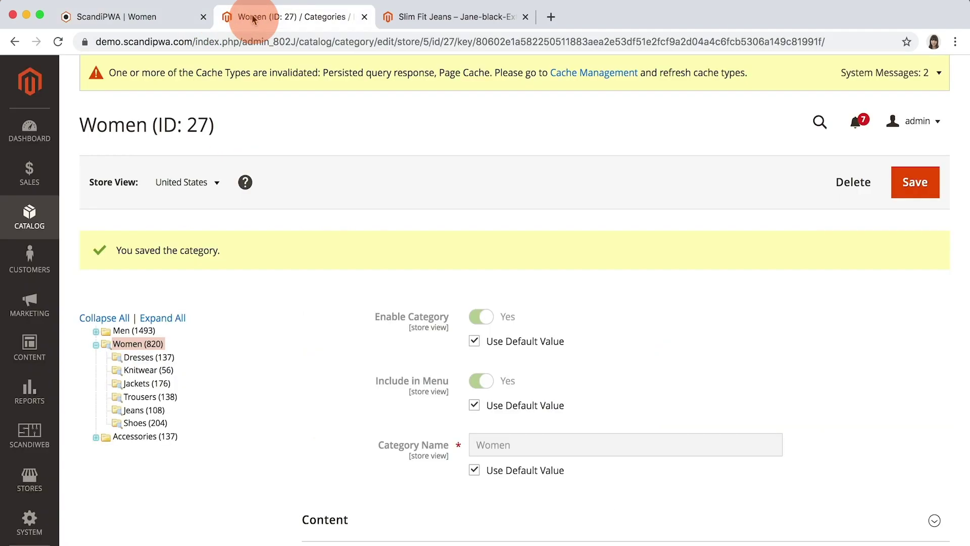
Set the color attribute's Use in Layered Navigation to No and save it
{"action": "left_click", "coordinate": [29, 482]}
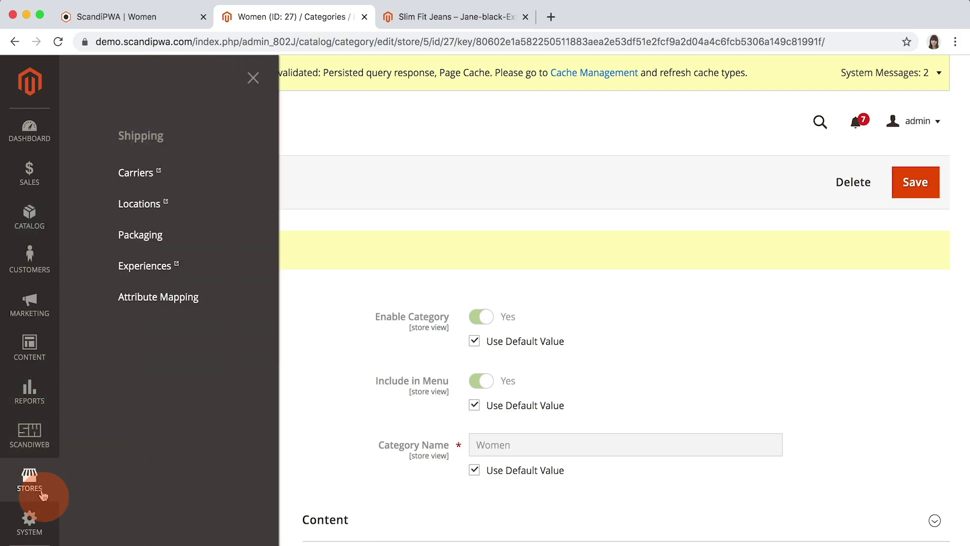
{"action": "left_click", "coordinate": [324, 308]}
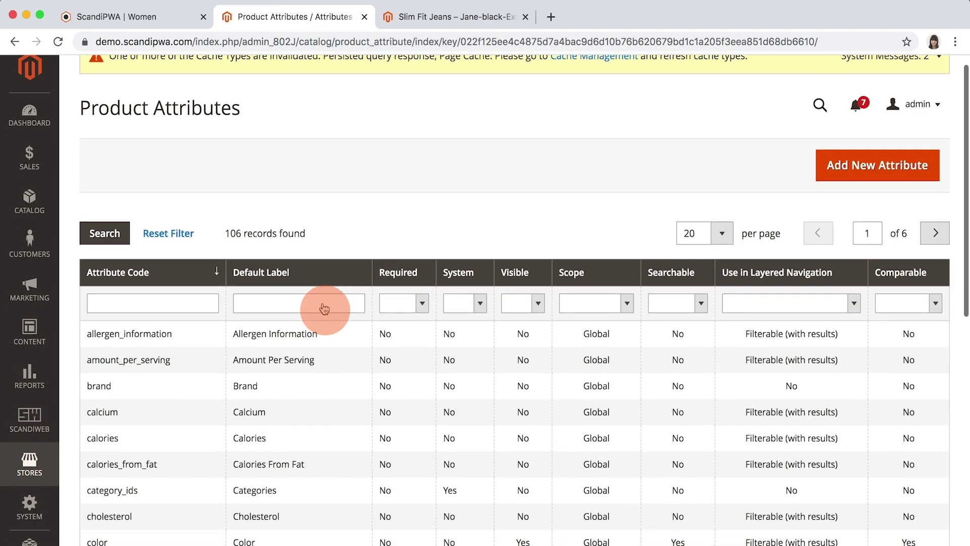
{"action": "scroll", "coordinate": [325, 308], "scroll_direction": "down", "scroll_amount": 5}
{"action": "left_click", "coordinate": [364, 336]}
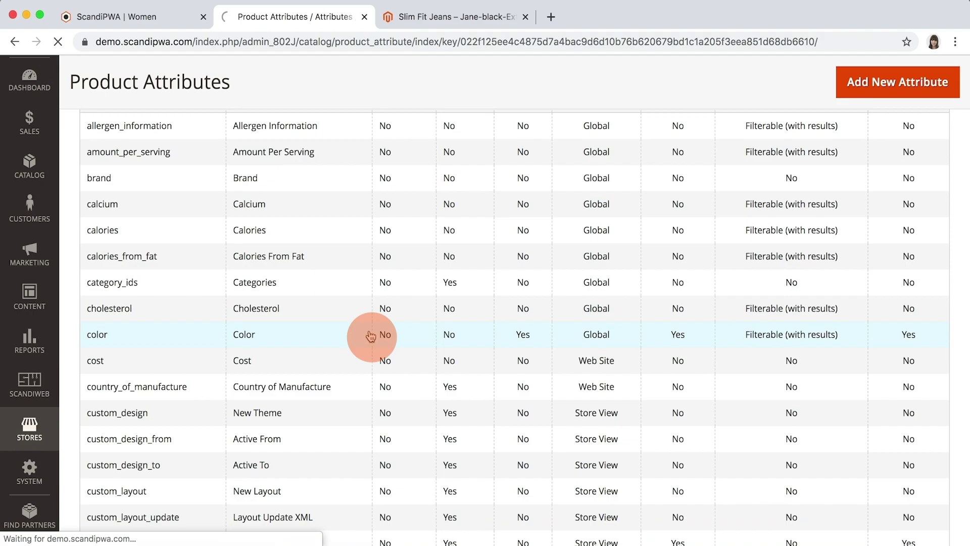
{"action": "left_click", "coordinate": [191, 281]}
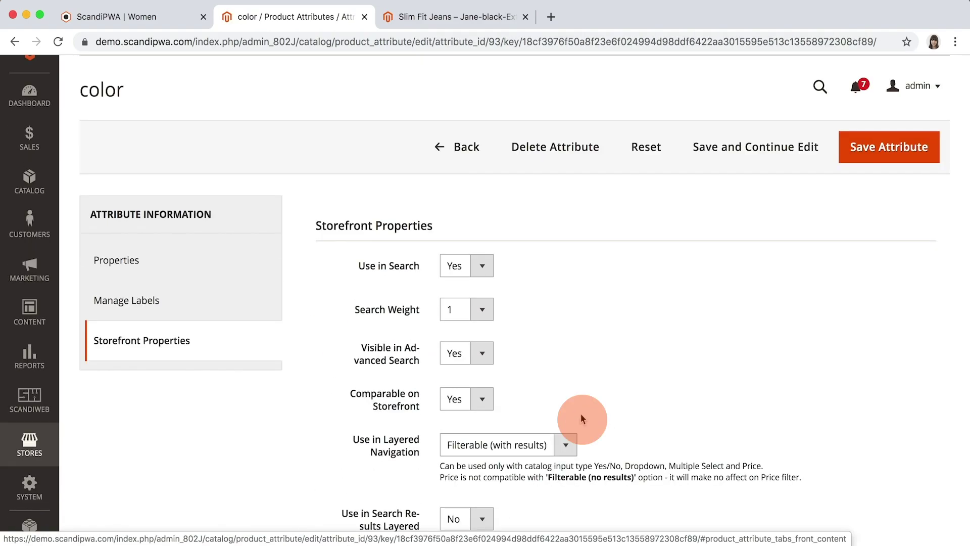
{"action": "left_click", "coordinate": [566, 442]}
{"action": "left_click", "coordinate": [556, 431]}
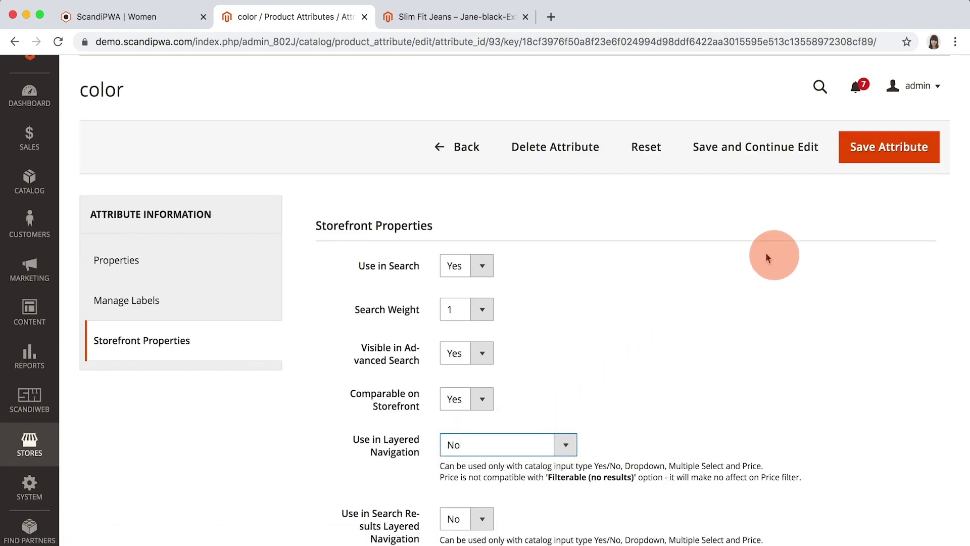
{"action": "left_click", "coordinate": [859, 159]}
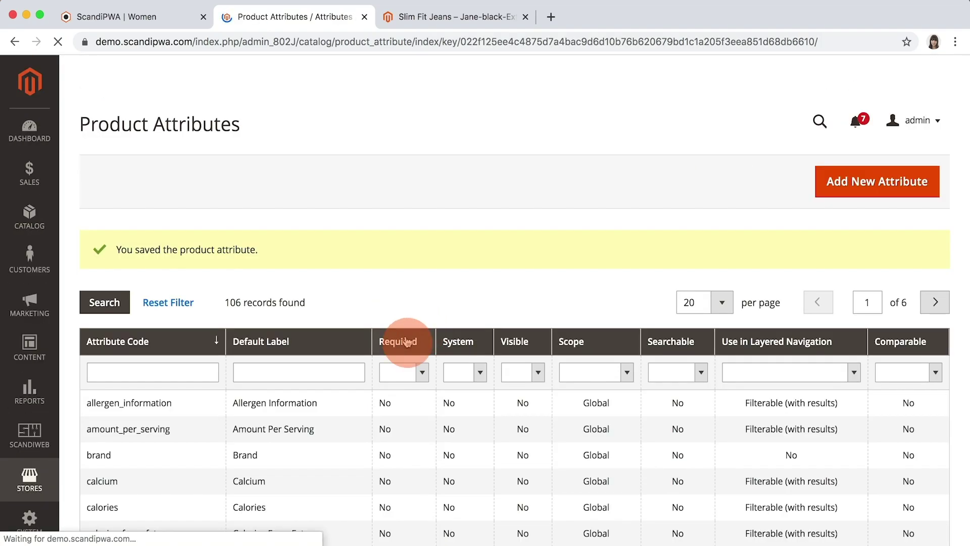
Filter the product attribute list by attribute code 'size'
{"action": "scroll", "coordinate": [407, 342], "scroll_direction": "down", "scroll_amount": 2}
{"action": "left_click", "coordinate": [122, 261]}
{"action": "key", "text": "Return"}
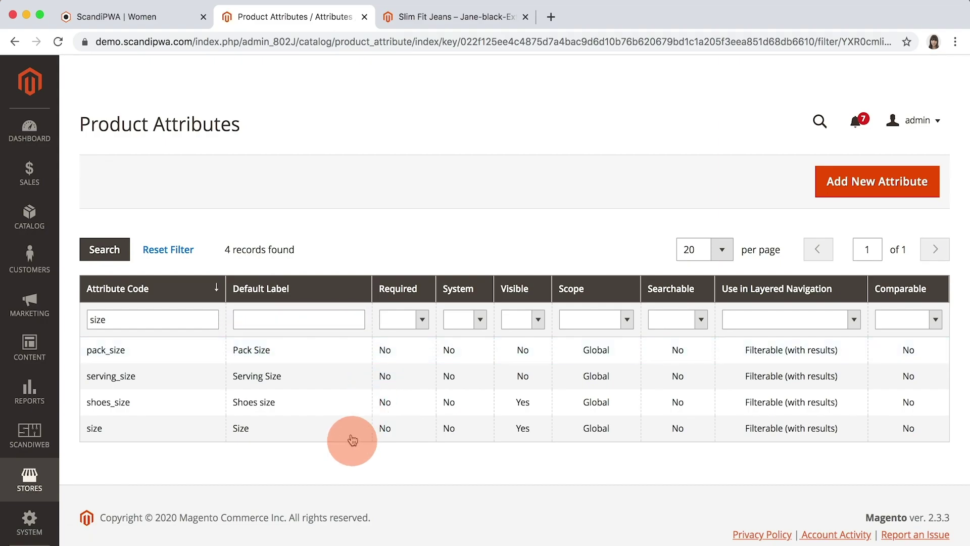
Change the size attribute's Catalog Input Type from Text Swatch to Dropdown, set Position 10, and save
{"action": "left_click", "coordinate": [352, 440]}
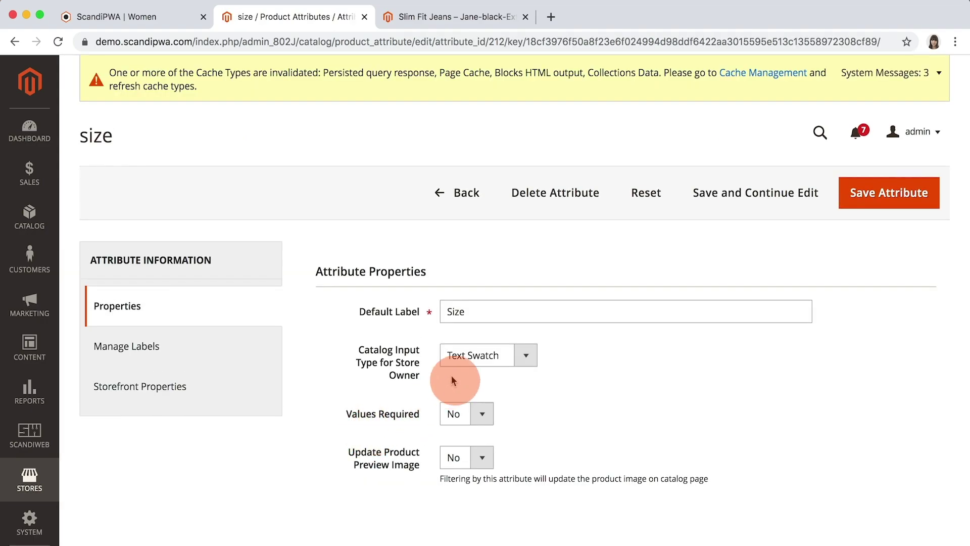
{"action": "left_click", "coordinate": [469, 363]}
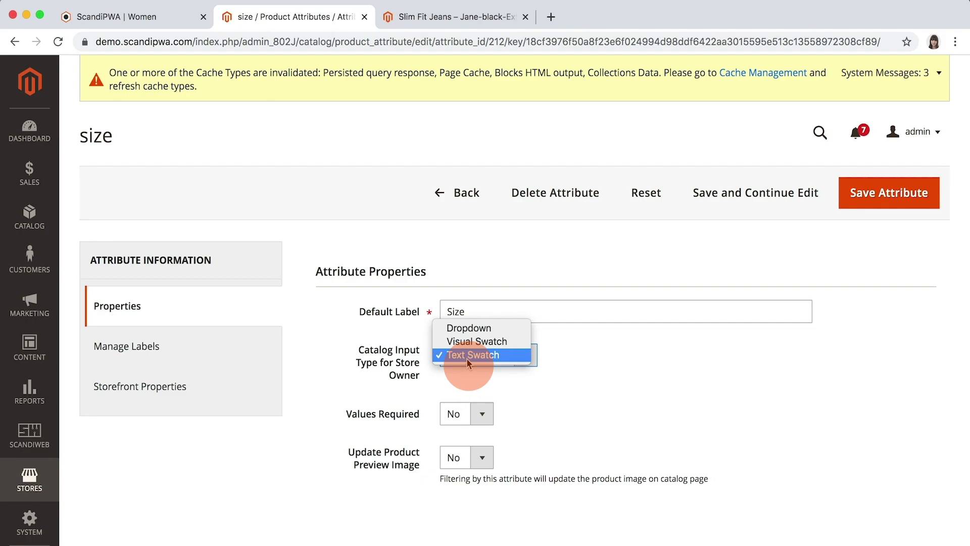
{"action": "left_click", "coordinate": [470, 328]}
{"action": "scroll", "coordinate": [708, 253], "scroll_direction": "down", "scroll_amount": 2}
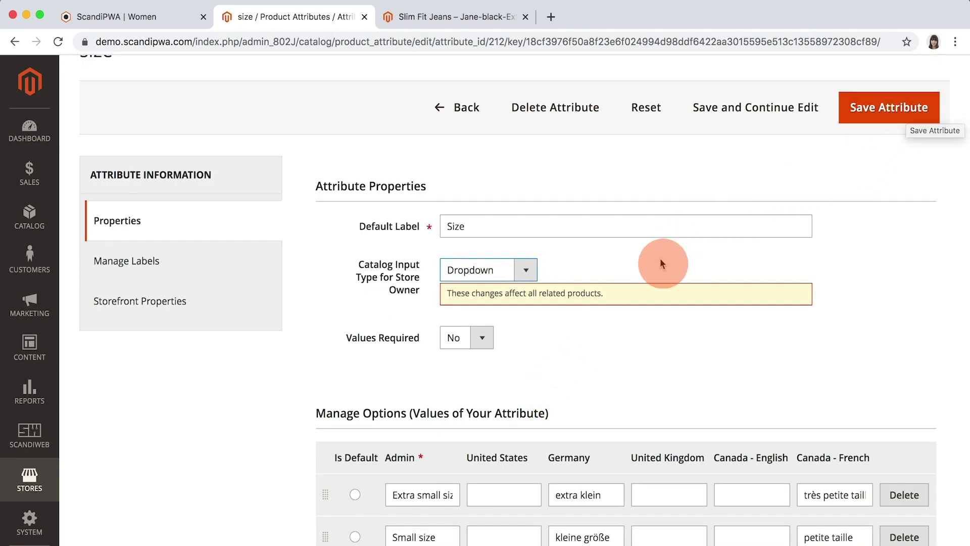
{"action": "scroll", "coordinate": [246, 341], "scroll_direction": "down", "scroll_amount": 8}
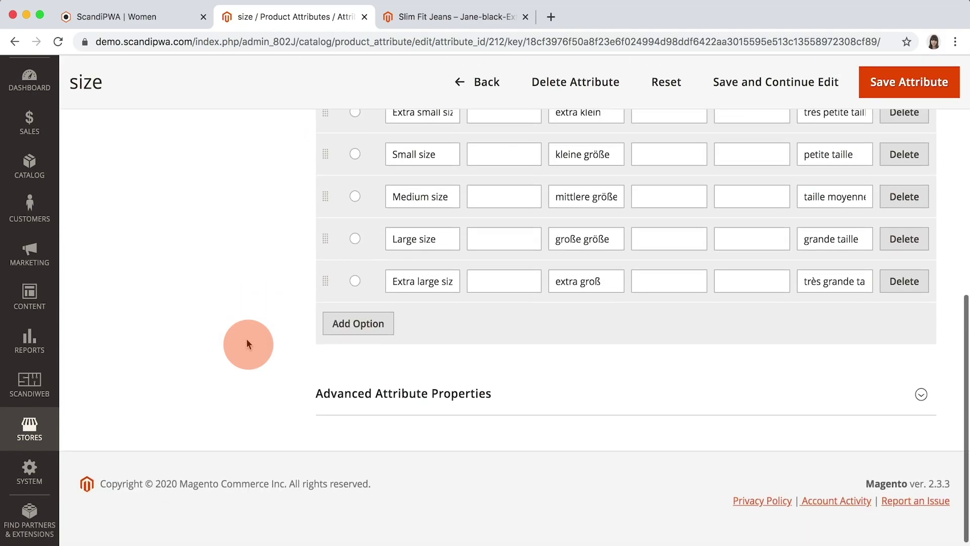
{"action": "scroll", "coordinate": [247, 343], "scroll_direction": "up", "scroll_amount": 10}
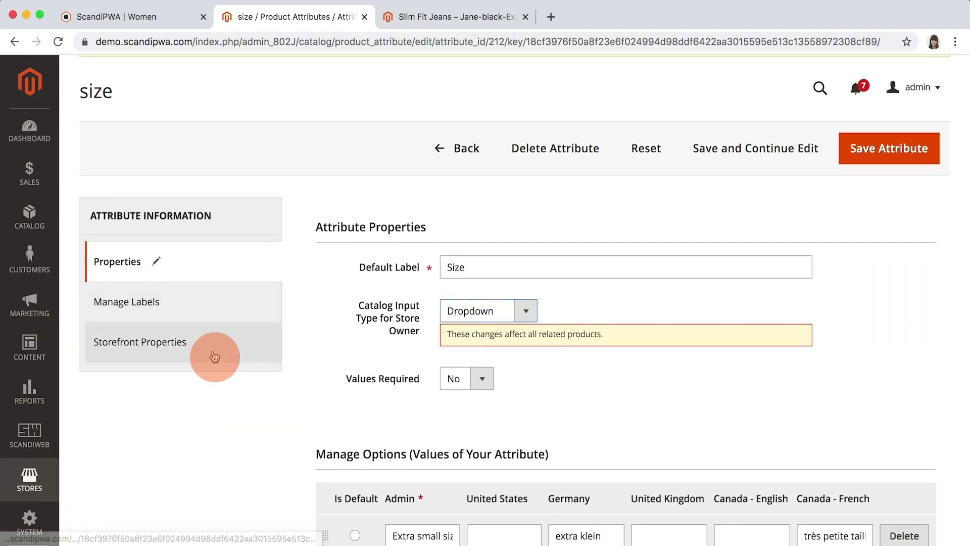
{"action": "left_click", "coordinate": [215, 357]}
{"action": "scroll", "coordinate": [412, 348], "scroll_direction": "down", "scroll_amount": 2}
{"action": "left_click", "coordinate": [412, 391]}
{"action": "type", "text": "10"}
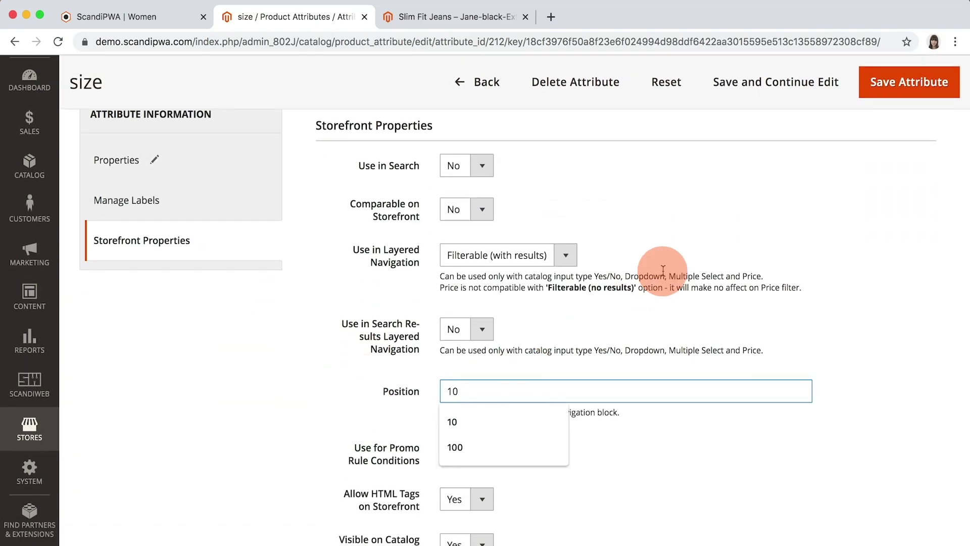
{"action": "left_click", "coordinate": [884, 90]}
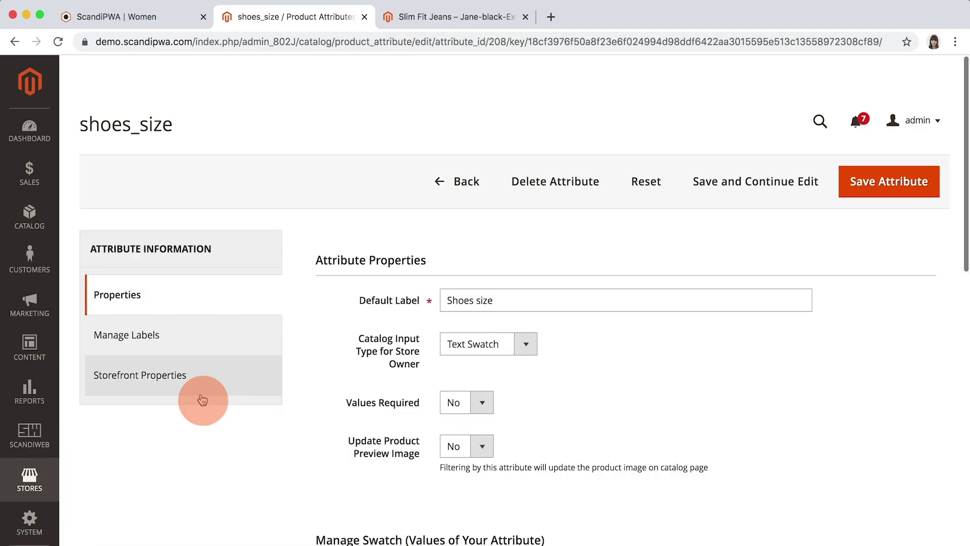
Refresh the Page Cache, Blocks HTML output, Collections Data and Persisted query response caches
{"action": "left_click", "coordinate": [196, 392]}
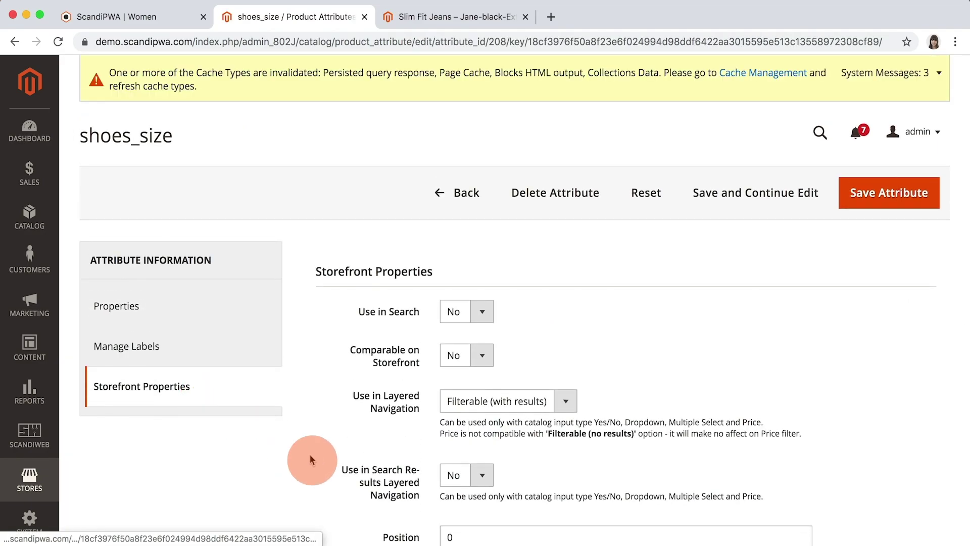
{"action": "scroll", "coordinate": [309, 459], "scroll_direction": "down", "scroll_amount": 3}
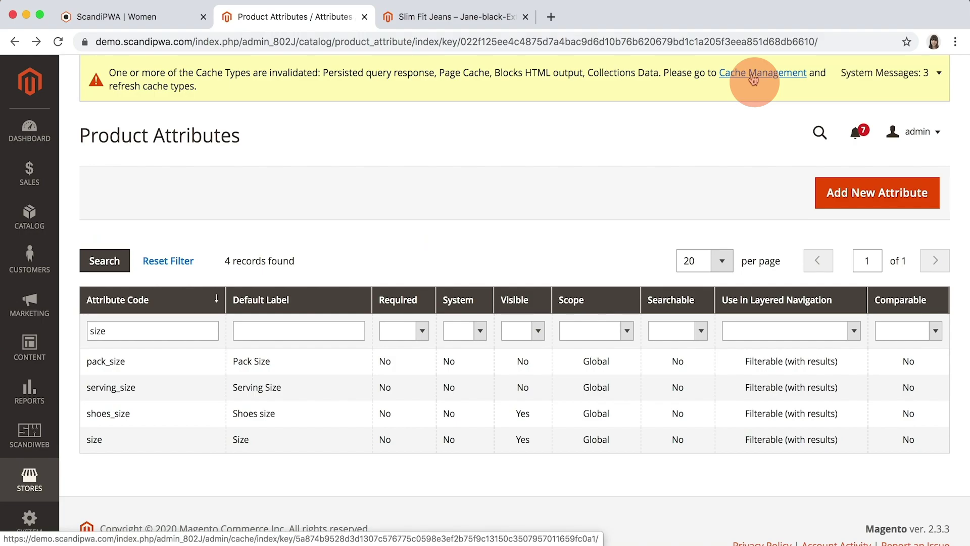
{"action": "left_click", "coordinate": [754, 82]}
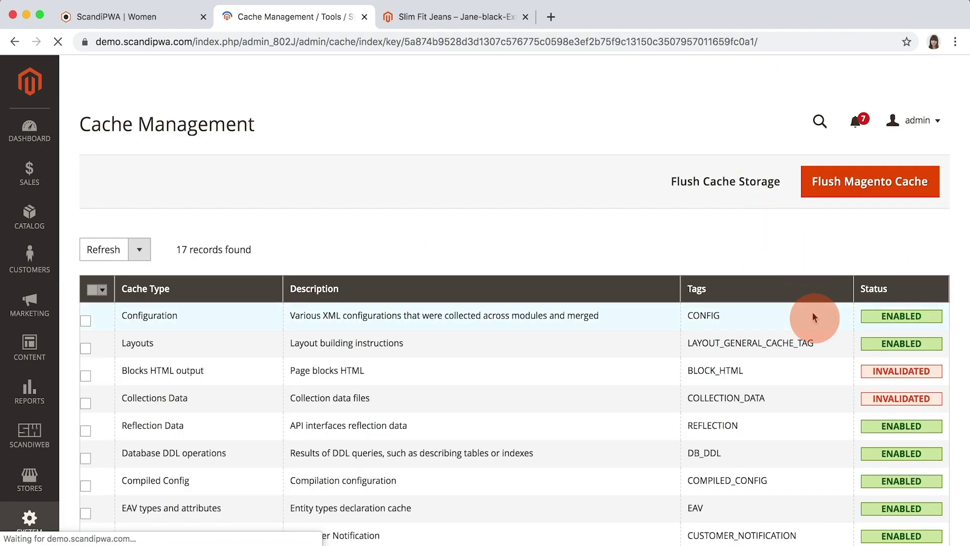
{"action": "scroll", "coordinate": [812, 314], "scroll_direction": "down", "scroll_amount": 3}
{"action": "left_click", "coordinate": [664, 477]}
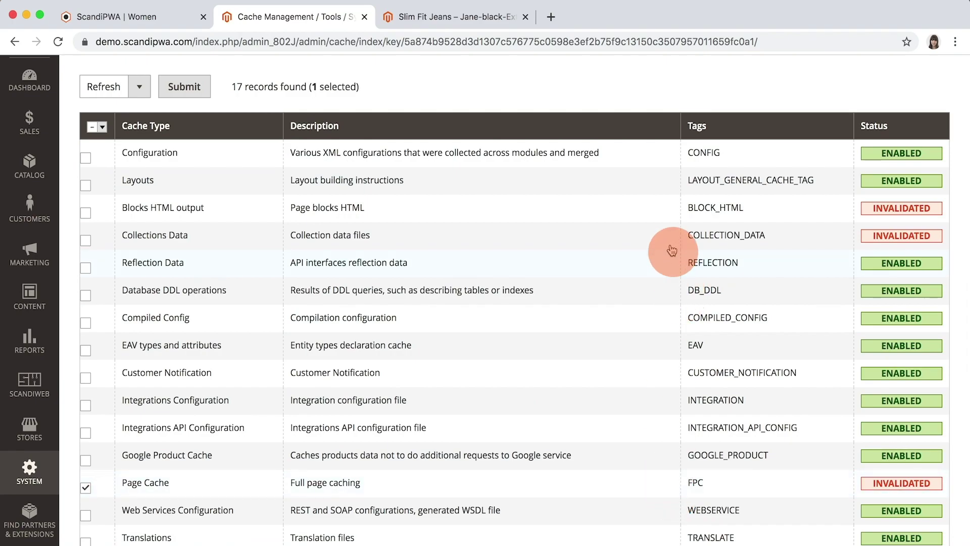
{"action": "left_click", "coordinate": [657, 208]}
{"action": "left_click", "coordinate": [657, 235]}
{"action": "scroll", "coordinate": [622, 418], "scroll_direction": "down", "scroll_amount": 3}
{"action": "left_click", "coordinate": [622, 412]}
{"action": "scroll", "coordinate": [621, 418], "scroll_direction": "up", "scroll_amount": 5}
{"action": "scroll", "coordinate": [621, 418], "scroll_direction": "down", "scroll_amount": 1}
{"action": "left_click", "coordinate": [181, 263]}
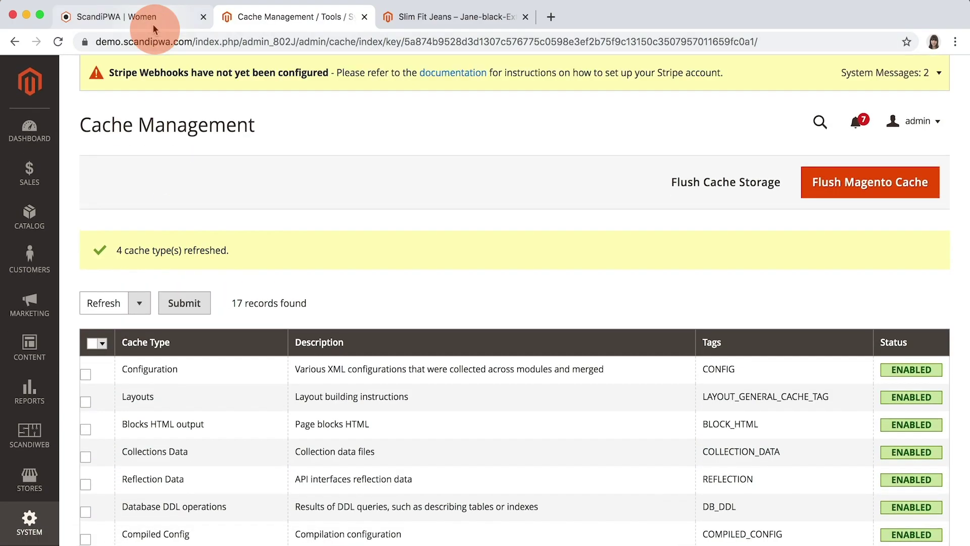
Reload the storefront Women page to confirm Size shows plain options and Color filter is gone
{"action": "left_click", "coordinate": [170, 18]}
{"action": "key", "text": "super+r"}
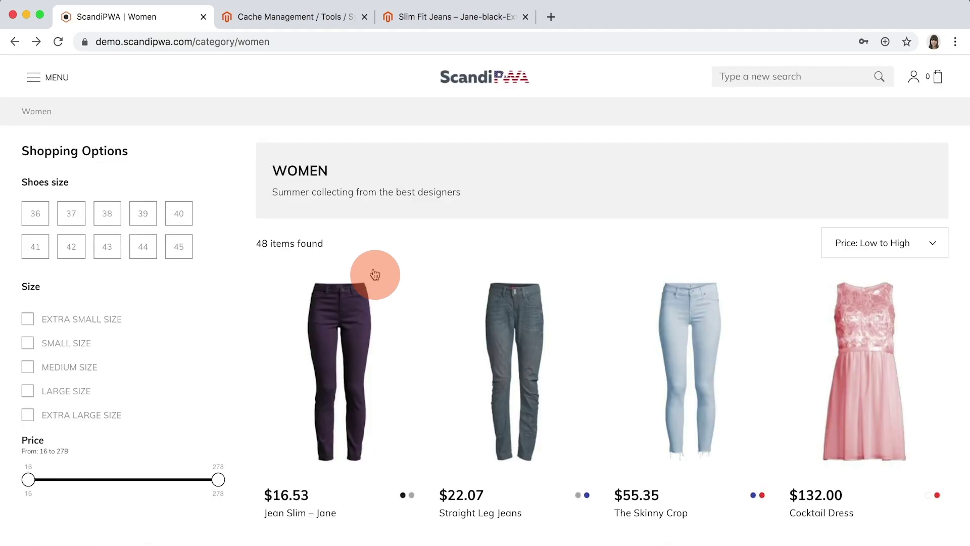
{"action": "scroll", "coordinate": [374, 274], "scroll_direction": "down", "scroll_amount": 3}
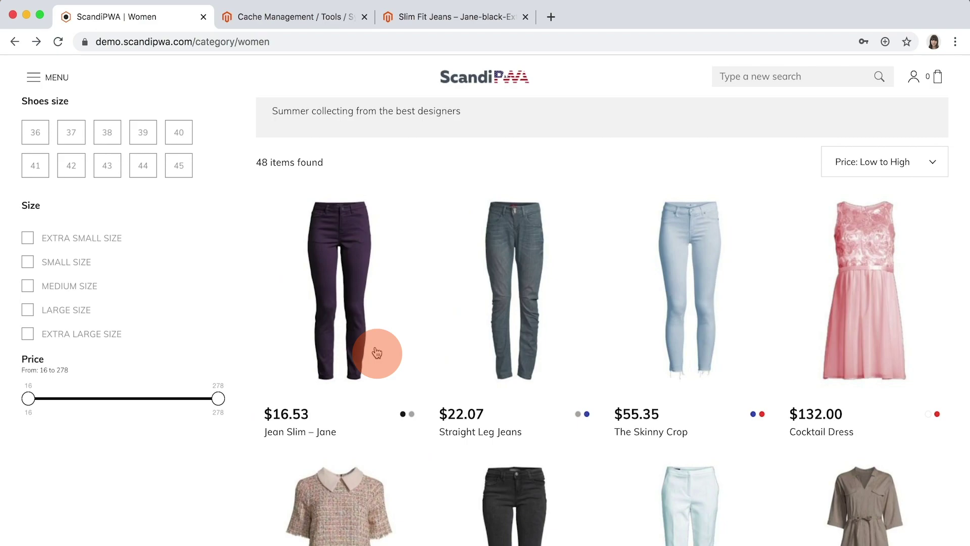
{"action": "left_click", "coordinate": [258, 20]}
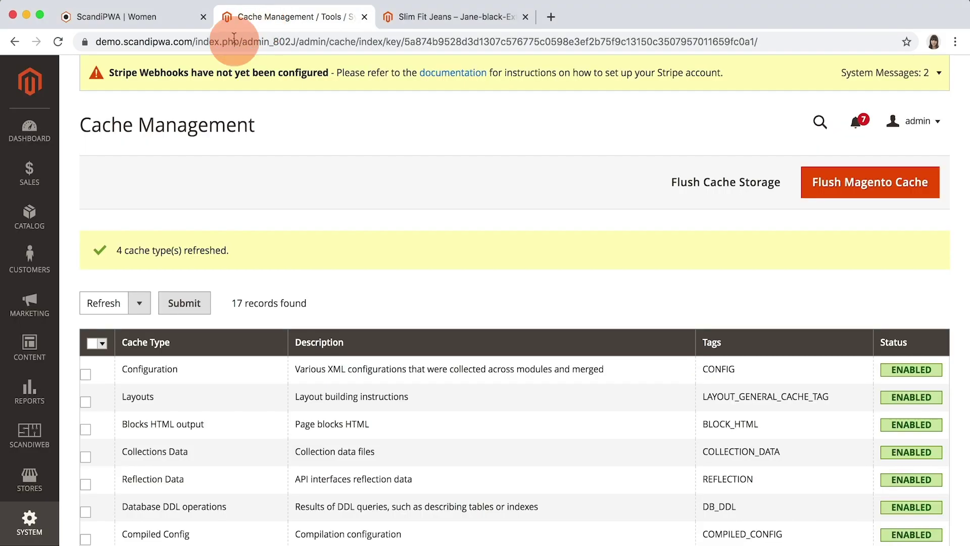
Switch the store configuration scope to the United States store view
{"action": "left_click", "coordinate": [37, 490]}
{"action": "left_click", "coordinate": [189, 197]}
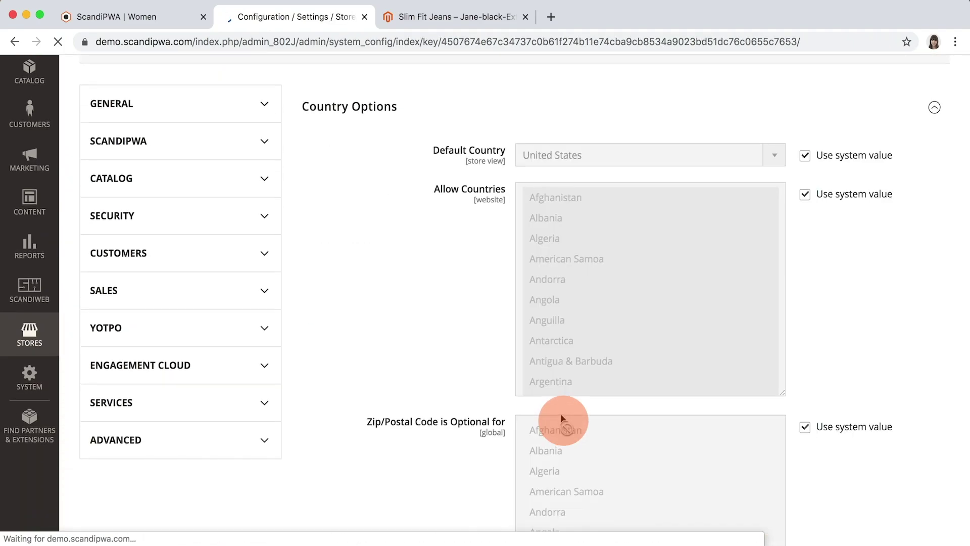
{"action": "left_click", "coordinate": [169, 131]}
{"action": "left_click", "coordinate": [228, 212]}
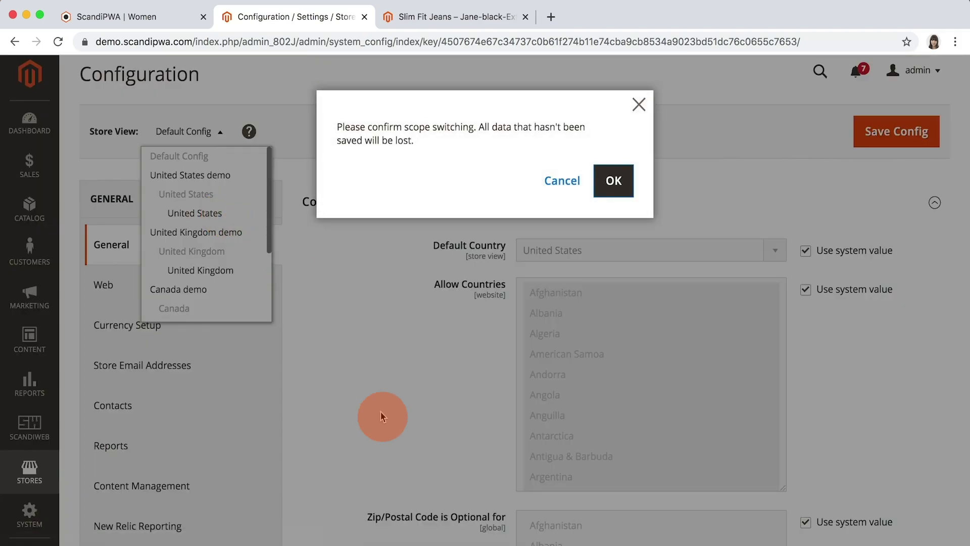
{"action": "left_click", "coordinate": [614, 181]}
In ScandiPWA Content customization, set the product list displayed attribute to Brand and save
{"action": "scroll", "coordinate": [429, 405], "scroll_direction": "down", "scroll_amount": 5}
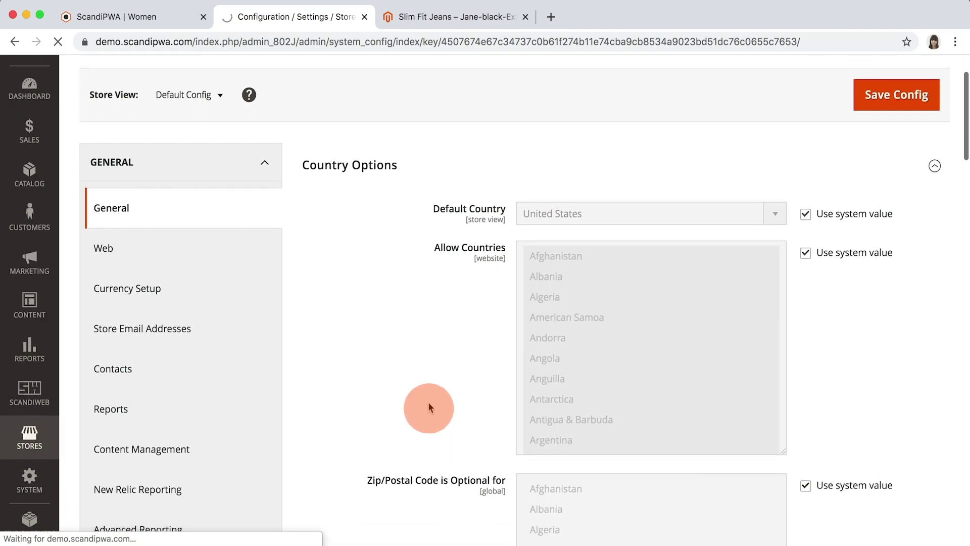
{"action": "left_click", "coordinate": [237, 378]}
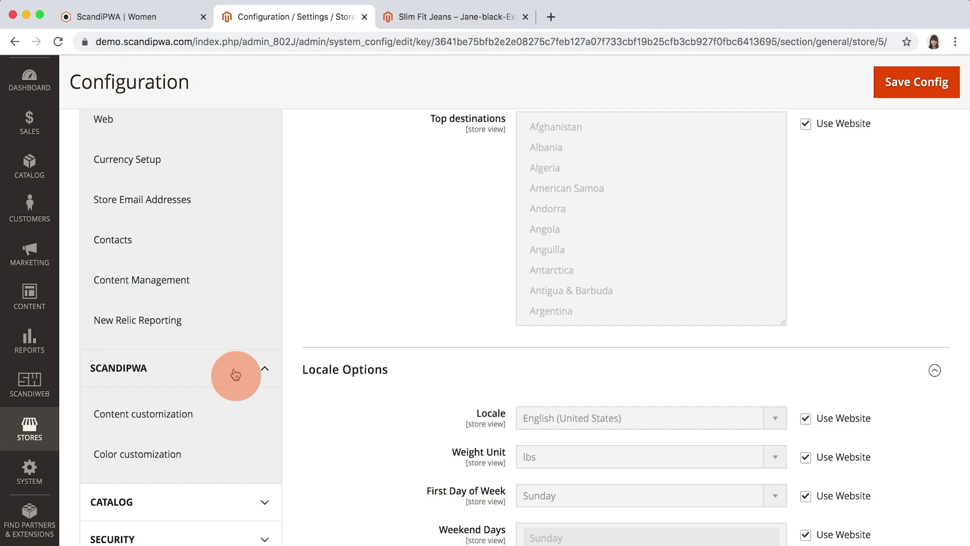
{"action": "left_click", "coordinate": [221, 413]}
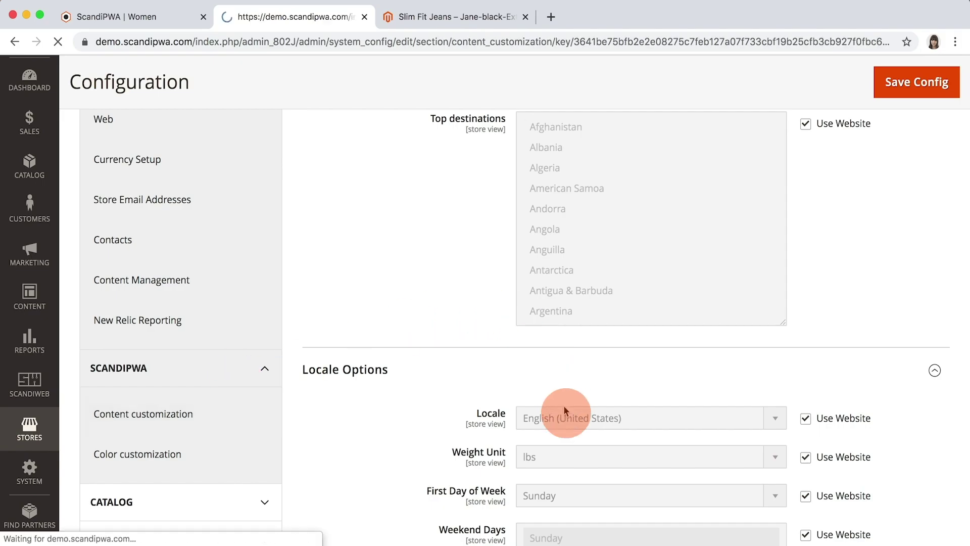
{"action": "scroll", "coordinate": [565, 410], "scroll_direction": "down", "scroll_amount": 6}
{"action": "scroll", "coordinate": [564, 407], "scroll_direction": "down", "scroll_amount": 2}
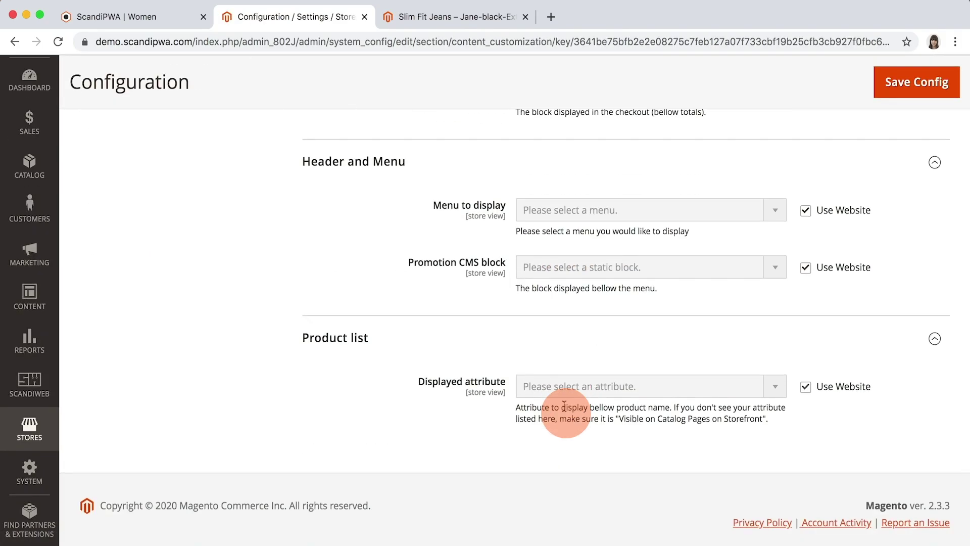
{"action": "left_click", "coordinate": [805, 388]}
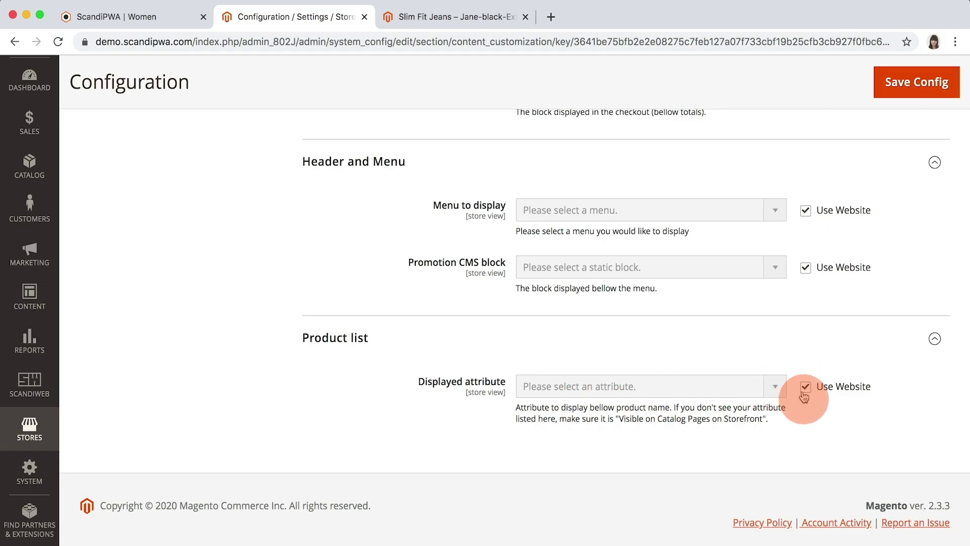
{"action": "left_click", "coordinate": [759, 394]}
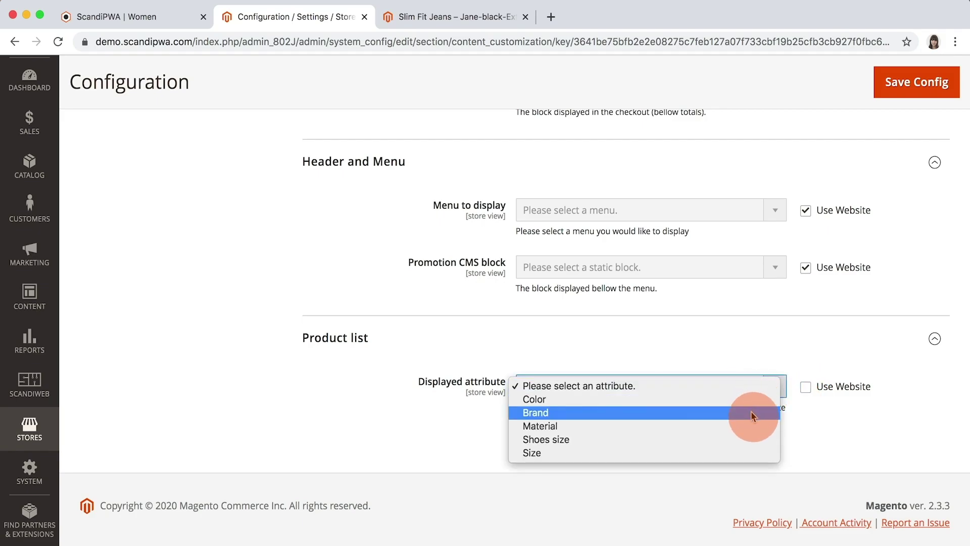
{"action": "left_click", "coordinate": [753, 410]}
{"action": "left_click", "coordinate": [914, 82]}
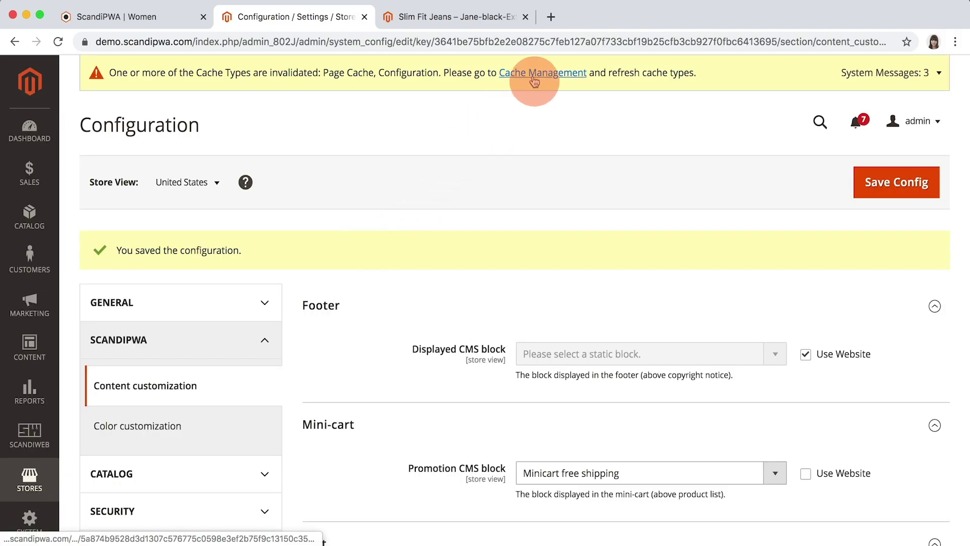
Refresh the Page Cache and Configuration caches, then reload the storefront Women page
{"action": "left_click", "coordinate": [535, 80]}
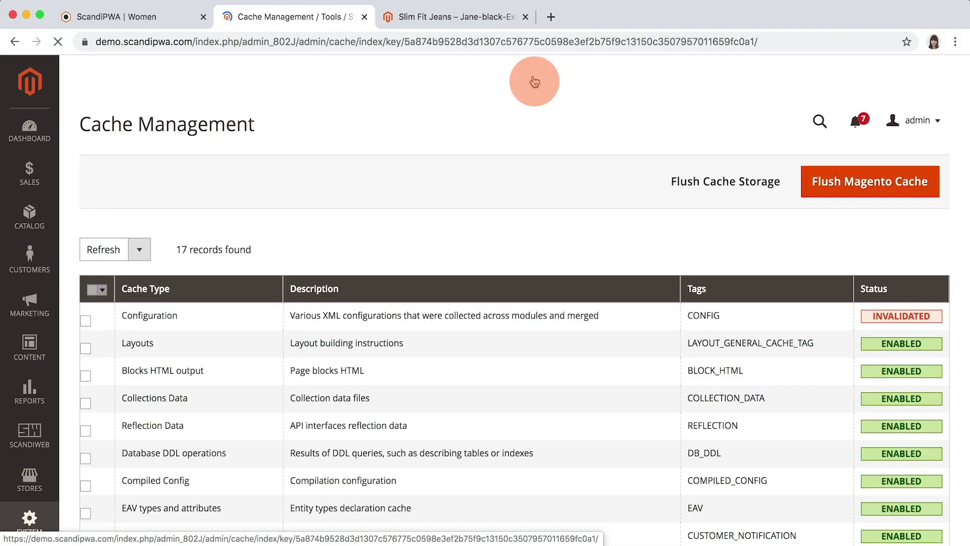
{"action": "scroll", "coordinate": [510, 263], "scroll_direction": "down", "scroll_amount": 3}
{"action": "scroll", "coordinate": [503, 298], "scroll_direction": "down", "scroll_amount": 4}
{"action": "left_click", "coordinate": [486, 347]}
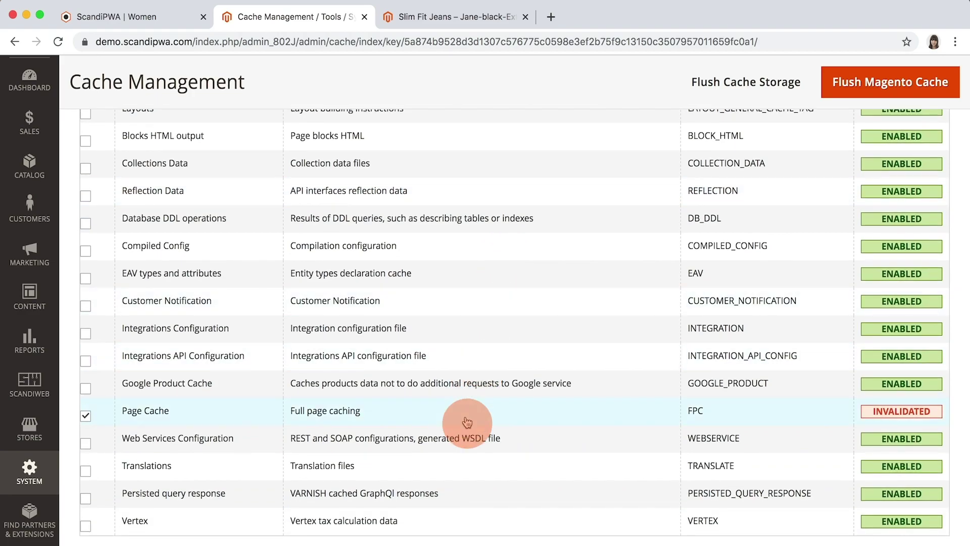
{"action": "scroll", "coordinate": [470, 381], "scroll_direction": "up", "scroll_amount": 6}
{"action": "left_click", "coordinate": [276, 283]}
{"action": "left_click", "coordinate": [184, 218]}
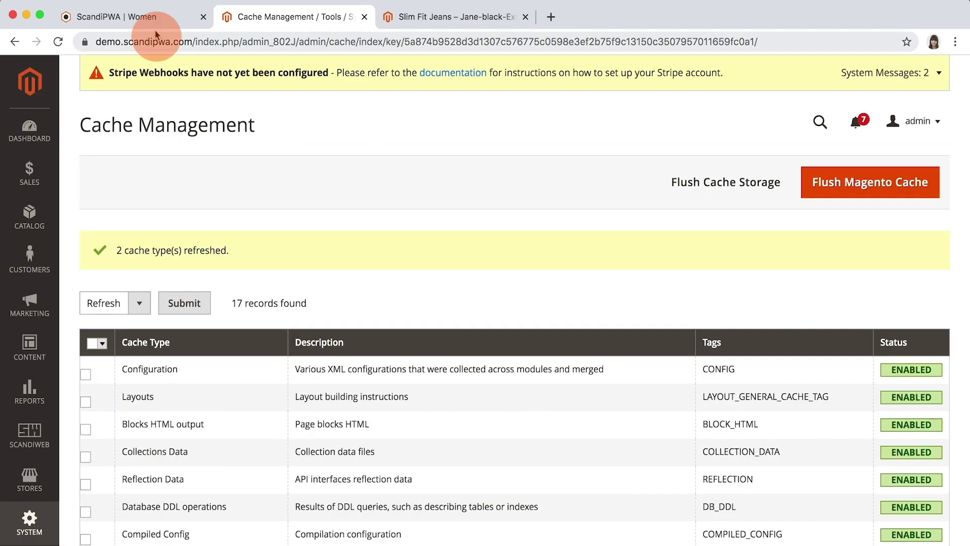
{"action": "left_click", "coordinate": [152, 16]}
{"action": "left_click", "coordinate": [374, 319]}
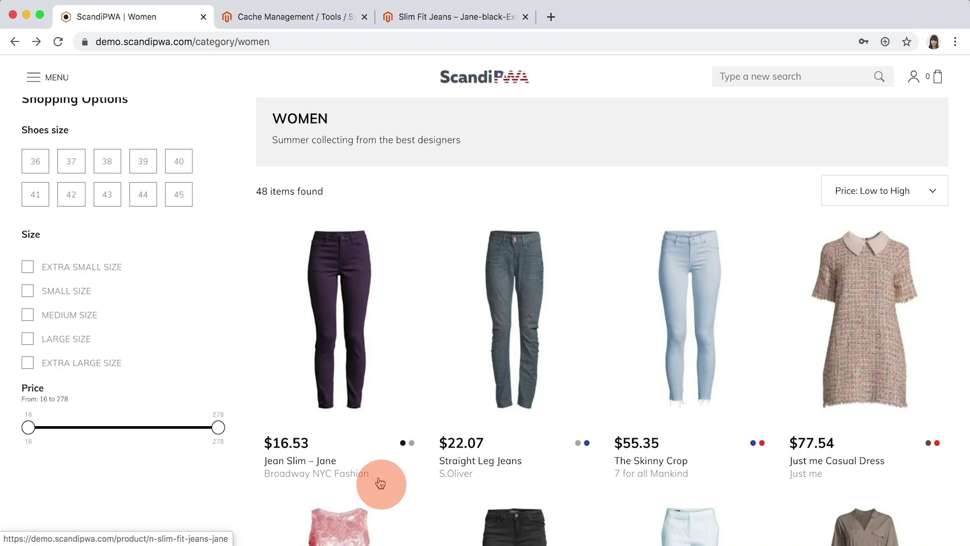
Check the Women page listing shows each product's brand, like S.Oliver, under its name
{"action": "scroll", "coordinate": [380, 484], "scroll_direction": "up", "scroll_amount": 1}
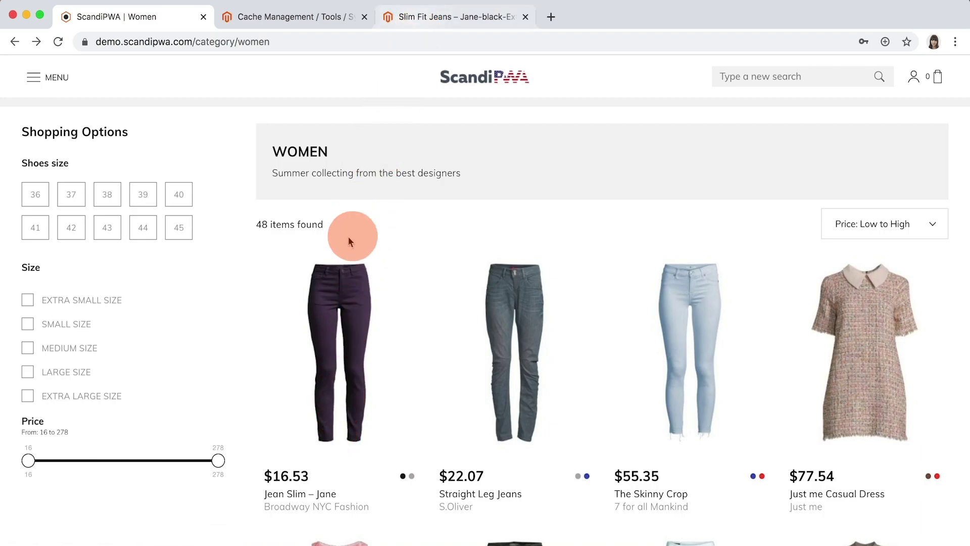
Open Slim Fit Jeans' Advanced Pricing and unlock the Special Price field
{"action": "left_click", "coordinate": [414, 18]}
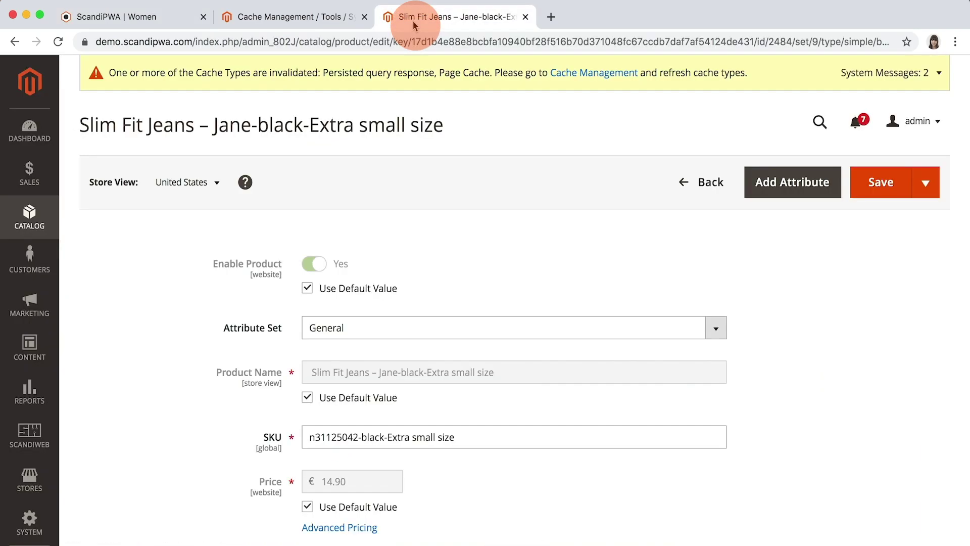
{"action": "scroll", "coordinate": [399, 307], "scroll_direction": "down", "scroll_amount": 5}
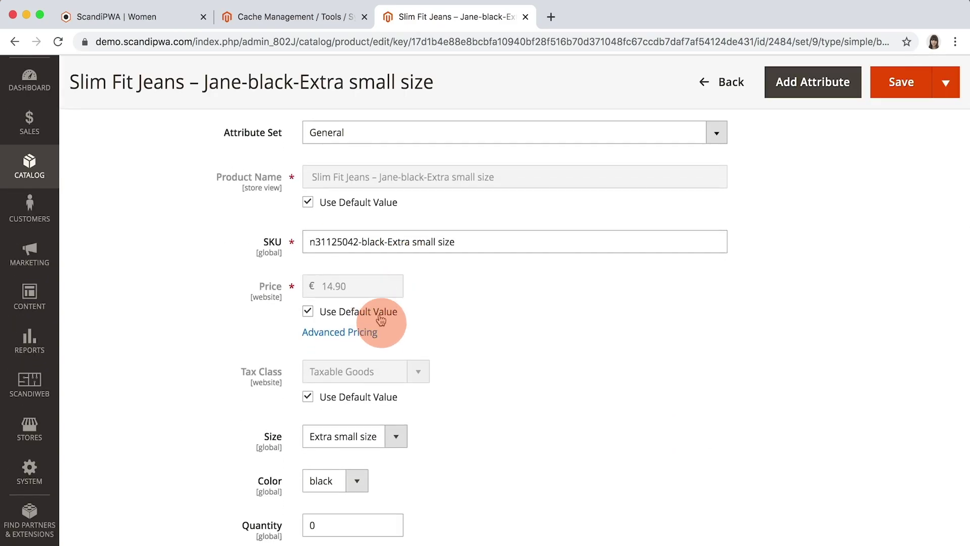
{"action": "left_click", "coordinate": [362, 340]}
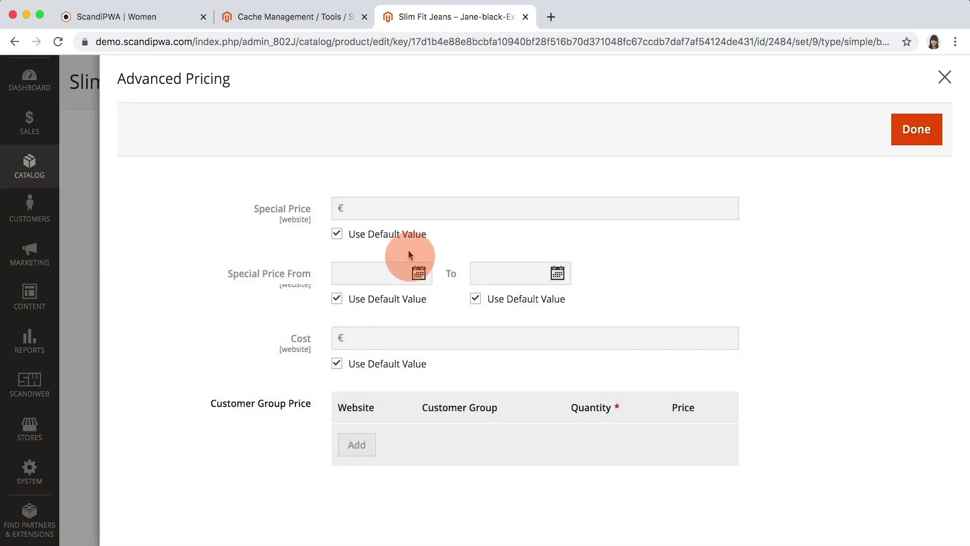
{"action": "left_click", "coordinate": [395, 217]}
{"action": "left_click", "coordinate": [907, 141]}
Upload a new jeans photo to the product's Images And Videos section
{"action": "scroll", "coordinate": [596, 396], "scroll_direction": "down", "scroll_amount": 10}
{"action": "scroll", "coordinate": [597, 396], "scroll_direction": "down", "scroll_amount": 5}
{"action": "left_click", "coordinate": [505, 256]}
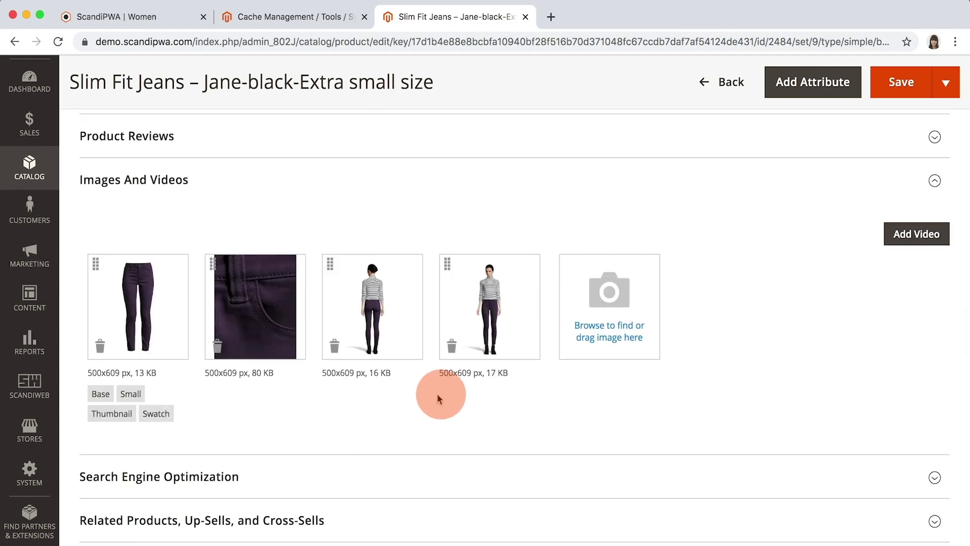
{"action": "left_click_drag", "start_coordinate": [138, 393], "coordinate": [721, 211]}
{"action": "key", "text": "super+Left"}
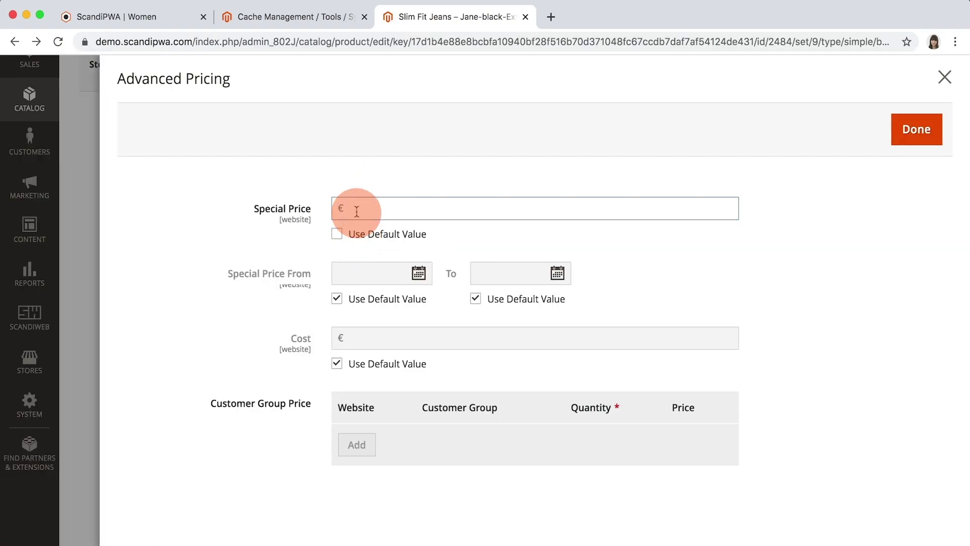
Set the product's special price to 10
{"action": "left_click", "coordinate": [356, 211]}
{"action": "type", "text": "10"}
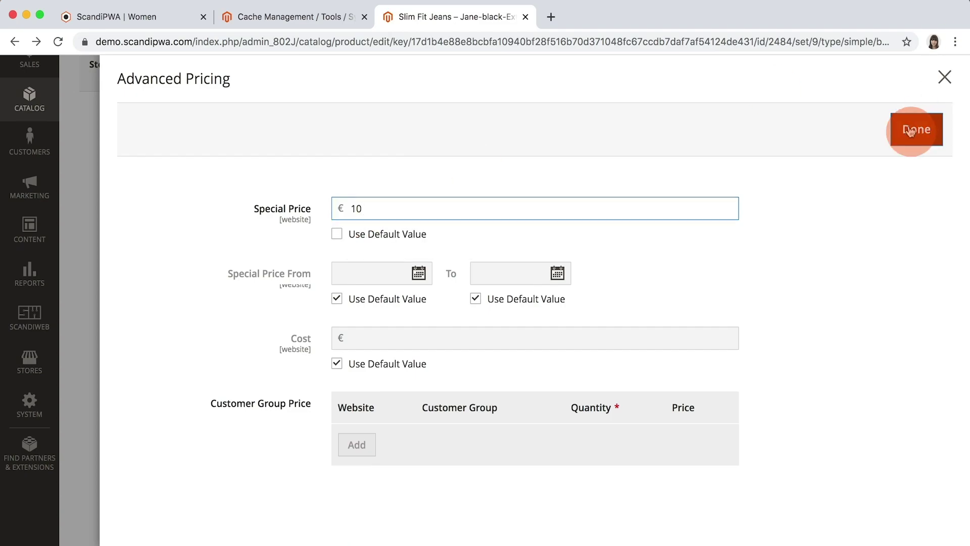
{"action": "left_click", "coordinate": [916, 130]}
Give the new 76 KB jeans image the Small role and save the product
{"action": "scroll", "coordinate": [342, 414], "scroll_direction": "down", "scroll_amount": 6}
{"action": "left_click_drag", "start_coordinate": [370, 39], "coordinate": [612, 276]}
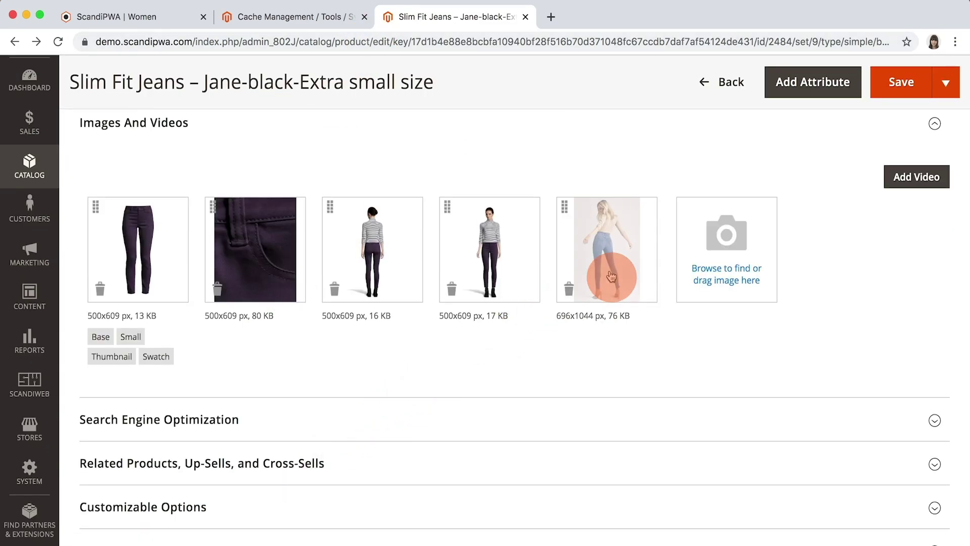
{"action": "left_click", "coordinate": [612, 267]}
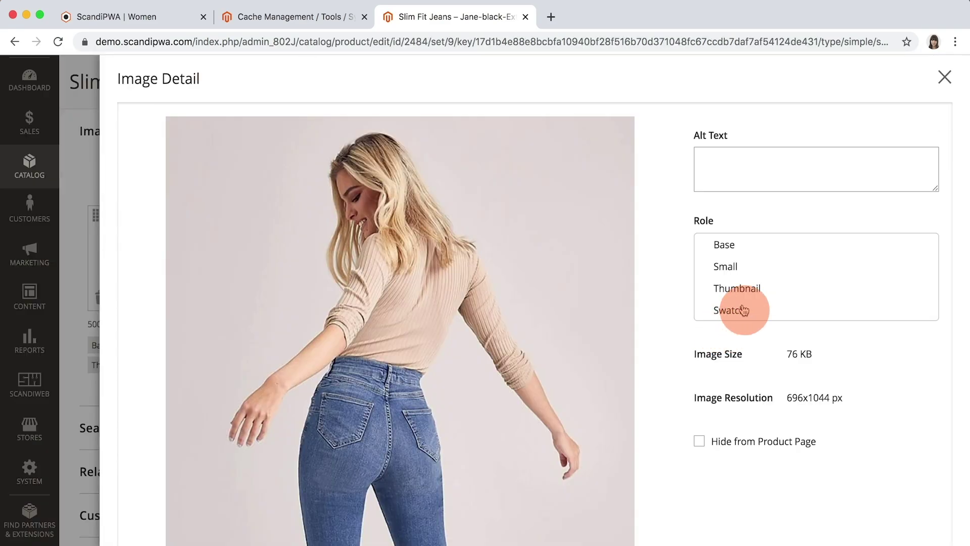
{"action": "left_click", "coordinate": [763, 273]}
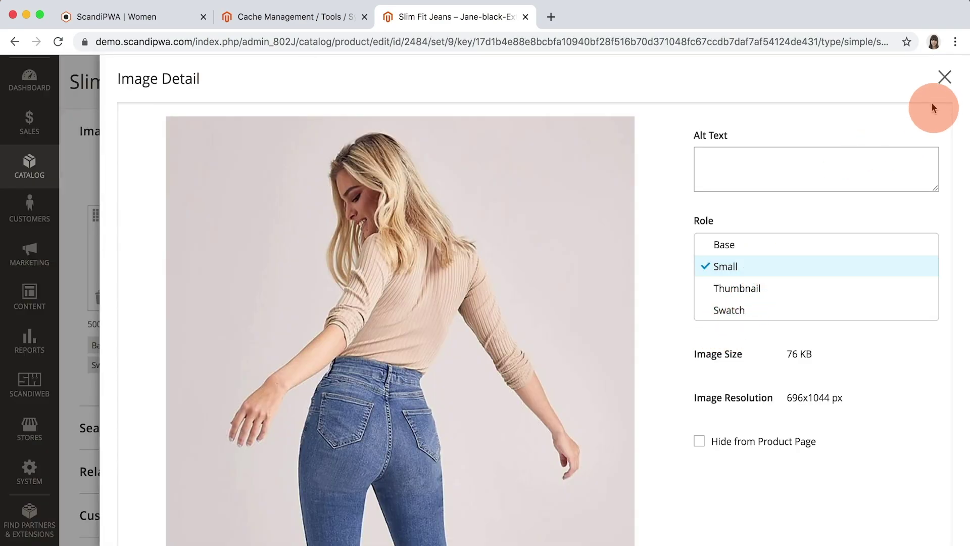
{"action": "left_click", "coordinate": [943, 78]}
{"action": "left_click", "coordinate": [887, 96]}
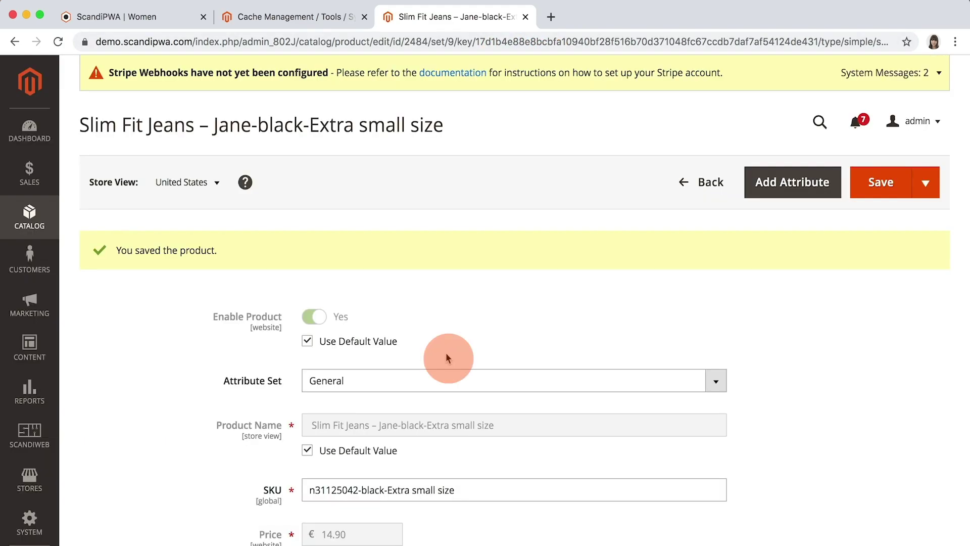
Reload the ScandiPWA Women page to confirm Jean Slim – Jane's new photo and $11.09 price
{"action": "left_click", "coordinate": [172, 17]}
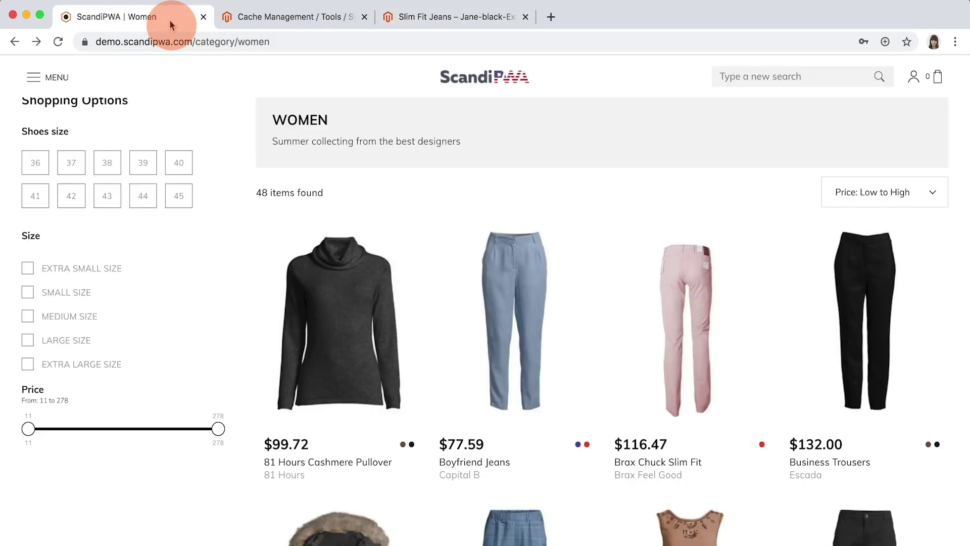
{"action": "key", "text": "super+r"}
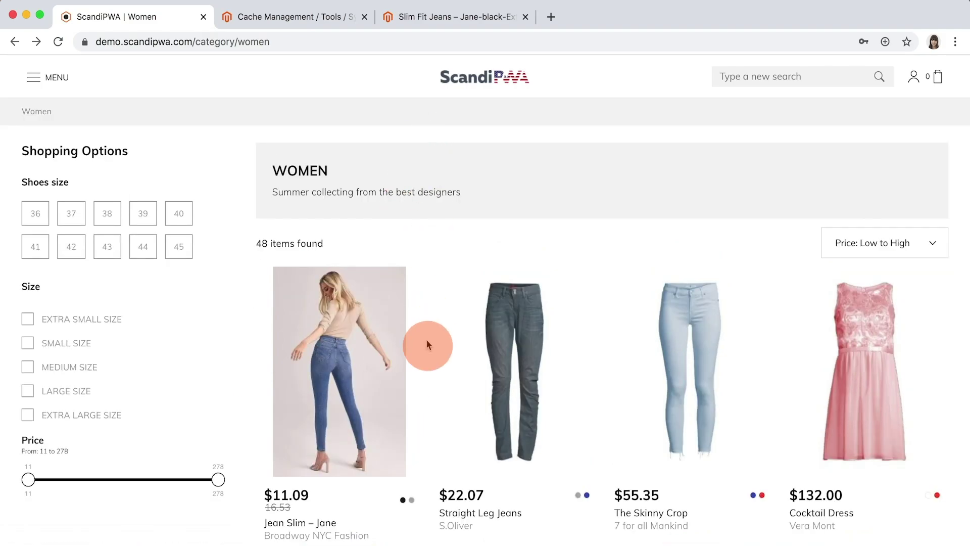
{"action": "scroll", "coordinate": [427, 344], "scroll_direction": "down", "scroll_amount": 20}
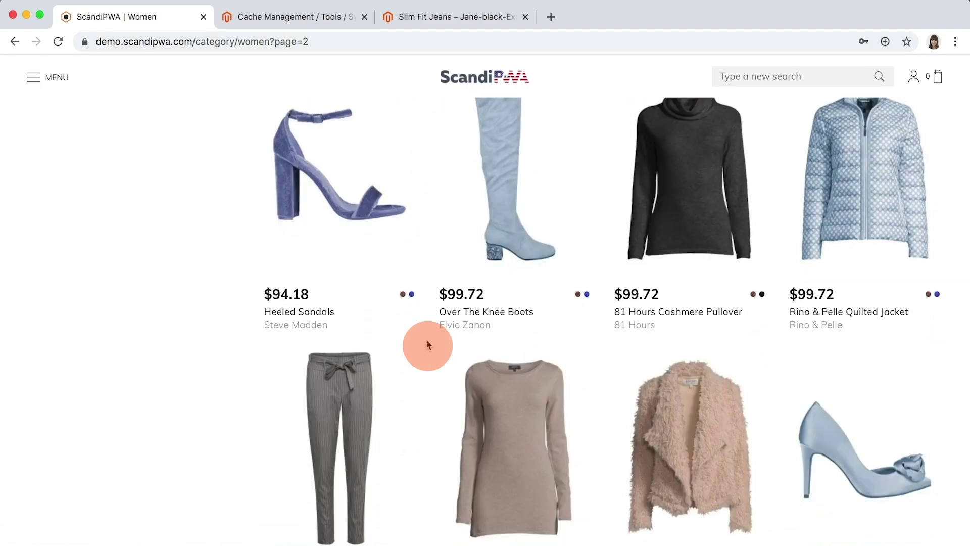